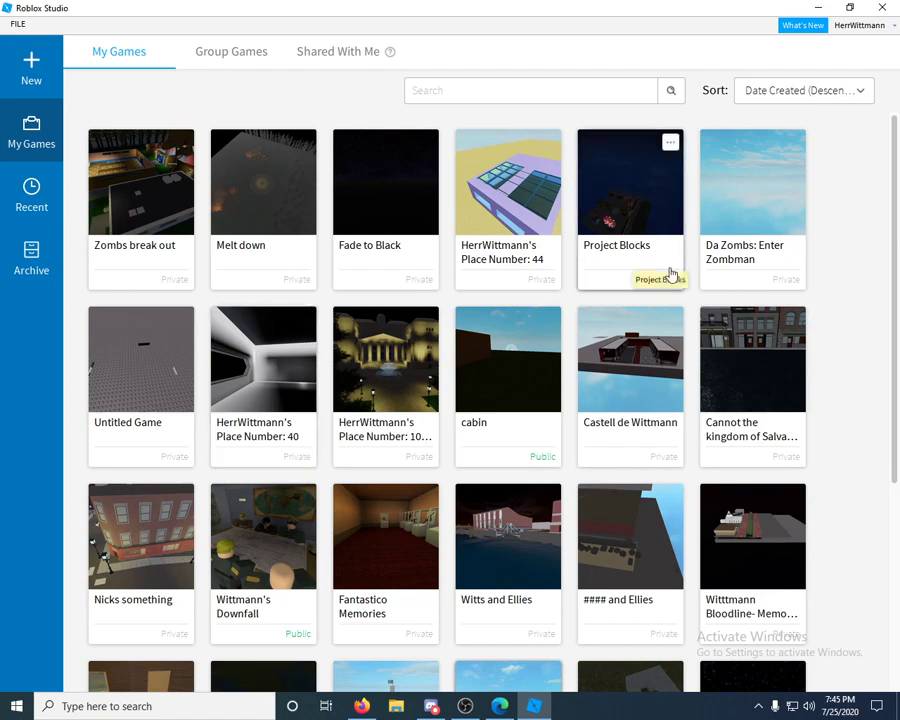
# - Show the Recent Games list from the Studio start page's left sidebar
pyautogui.click(48, 186)
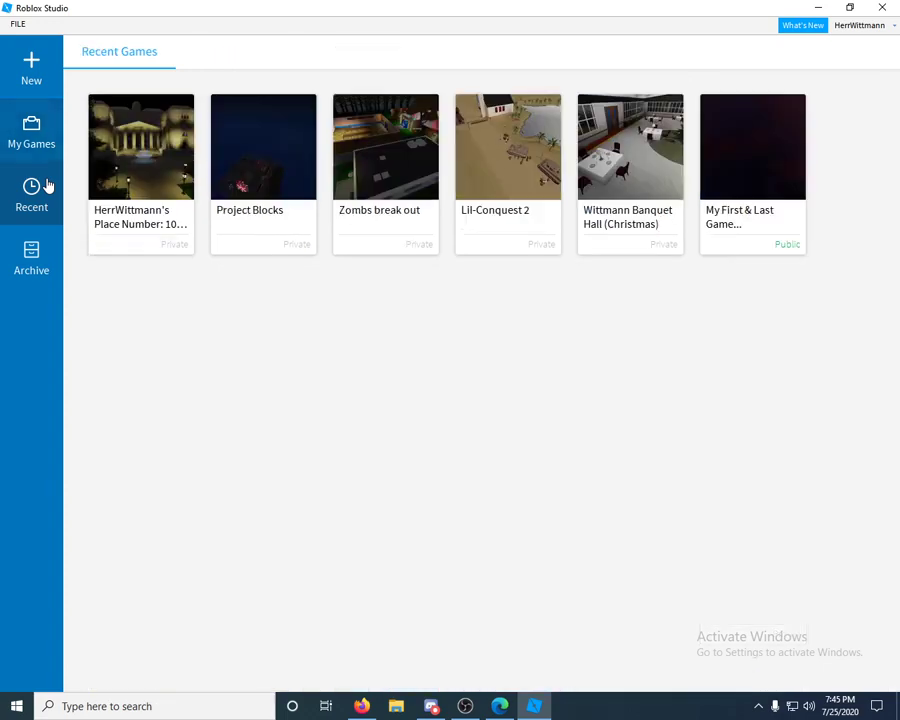
# - Open the first recent place, the night-lit courtyard with a fountain, for editing
pyautogui.click(155, 162)
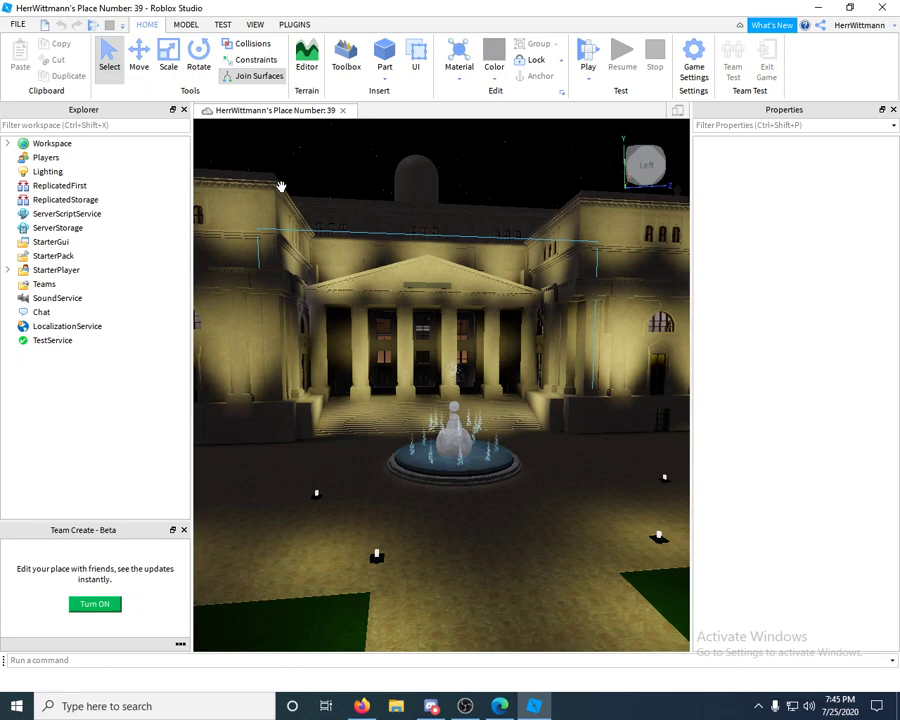
# - Orbit and move around the columned building and fountain, then close the Team Create panel
pyautogui.rightClick(462, 285)
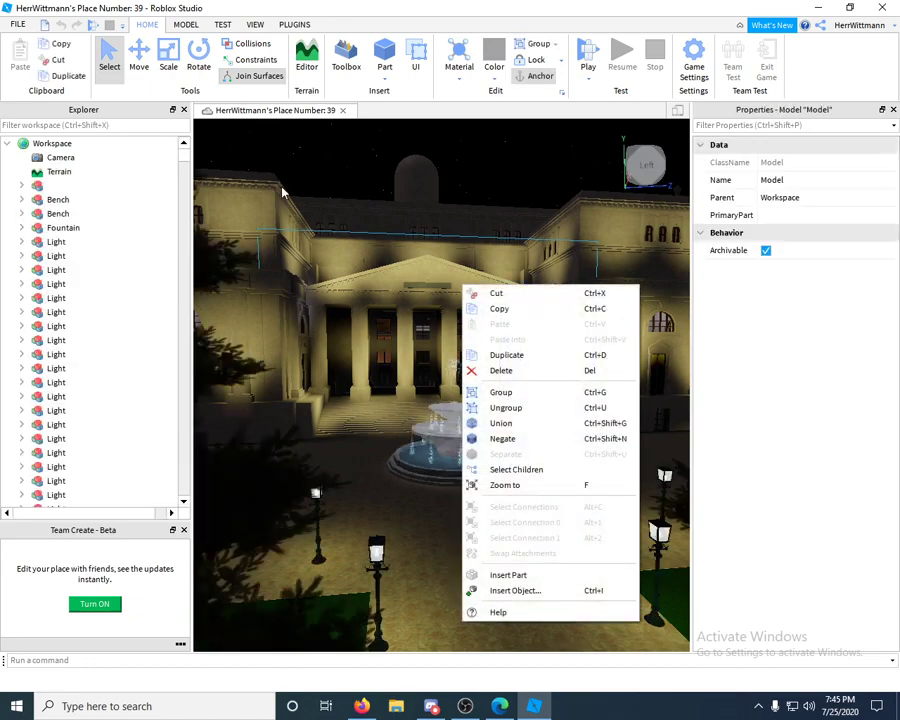
pyautogui.click(478, 186)
pyautogui.moveTo(478, 186); pyautogui.dragTo(478, 186, button='right')
pyautogui.press('s')
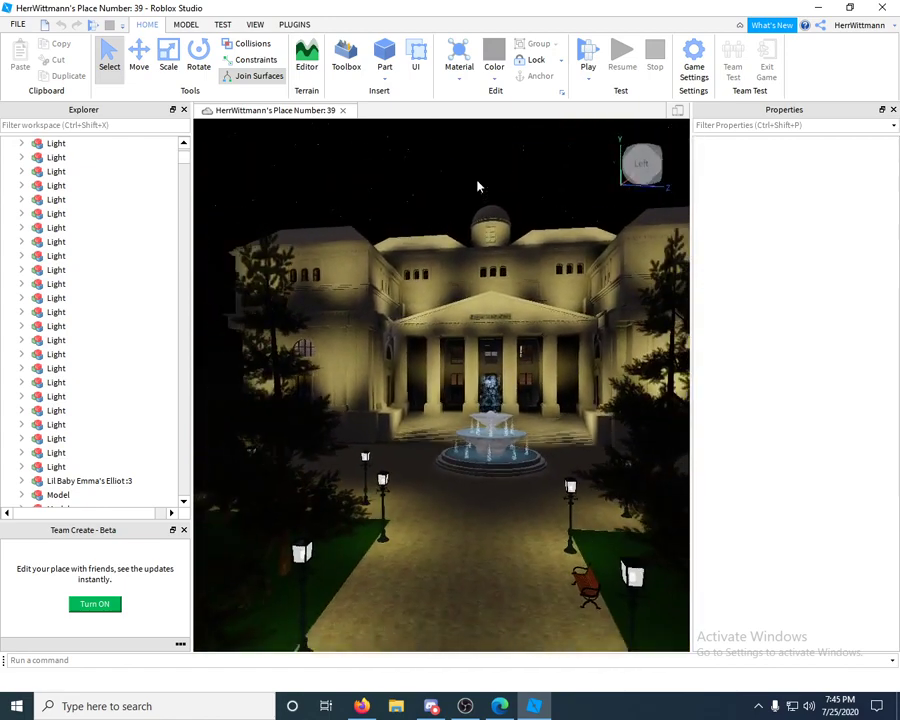
pyautogui.press('w')
pyautogui.moveTo(478, 186); pyautogui.dragTo(478, 186, button='right')
pyautogui.scroll(-5, 476, 179)
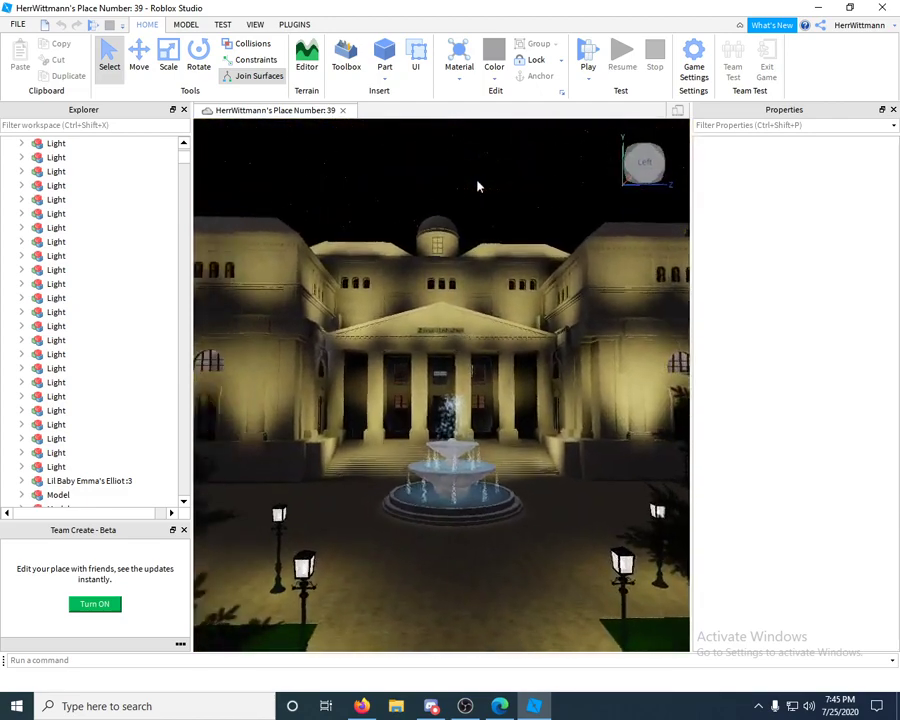
pyautogui.click(184, 530)
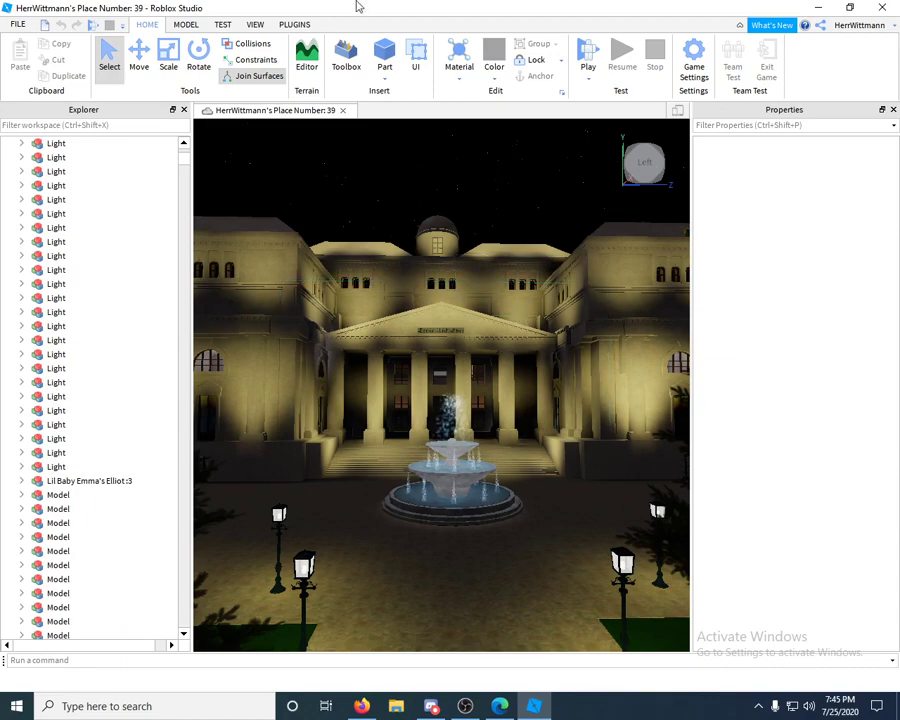
# - Reopen the Team Create panel from the VIEW tab and turn Team Create on
pyautogui.click(256, 25)
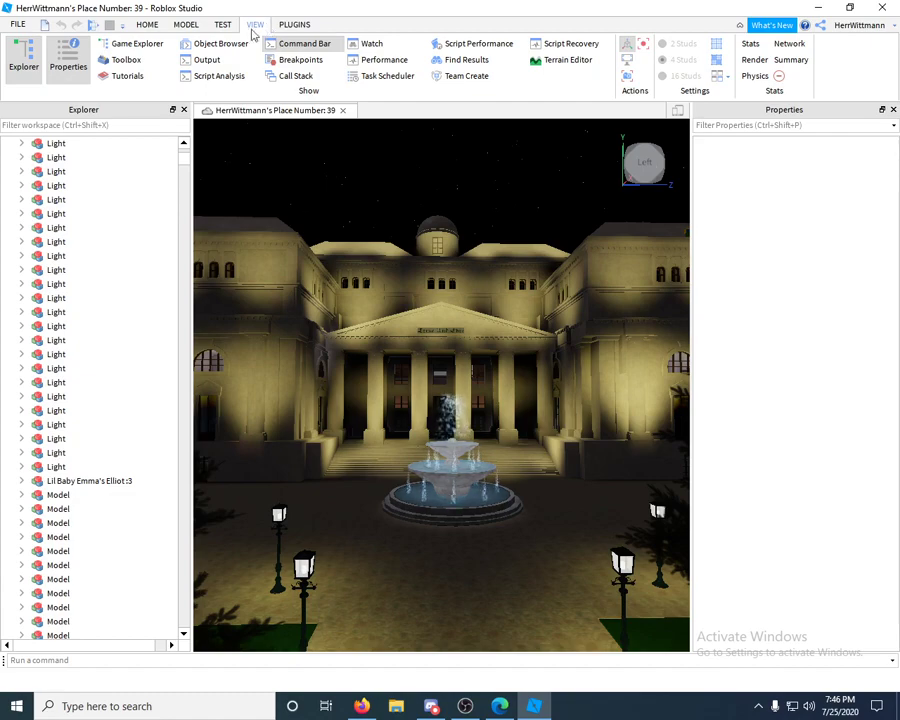
pyautogui.click(463, 79)
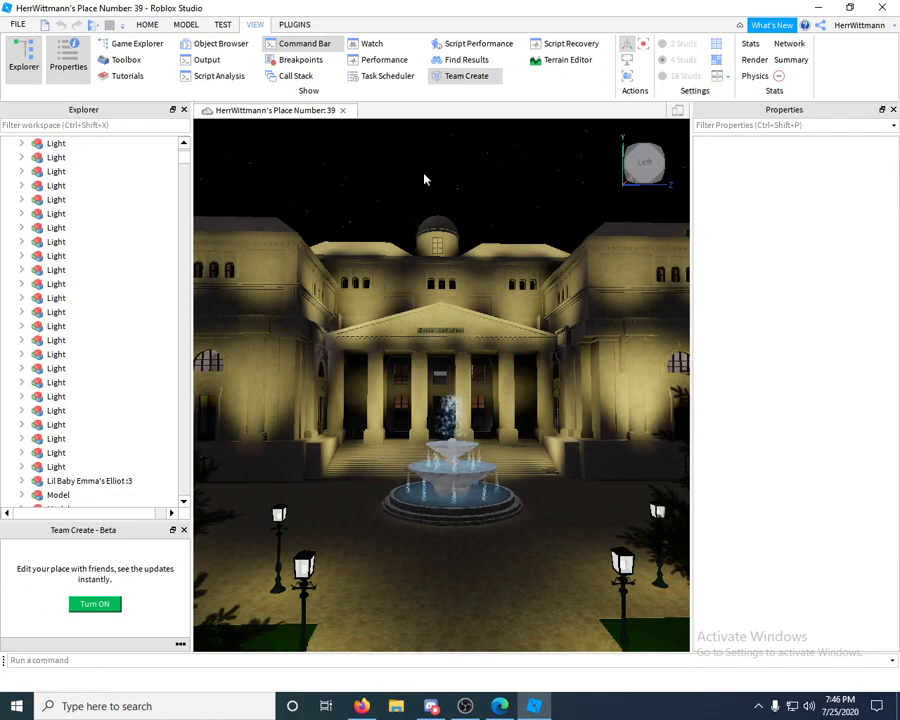
pyautogui.click(94, 604)
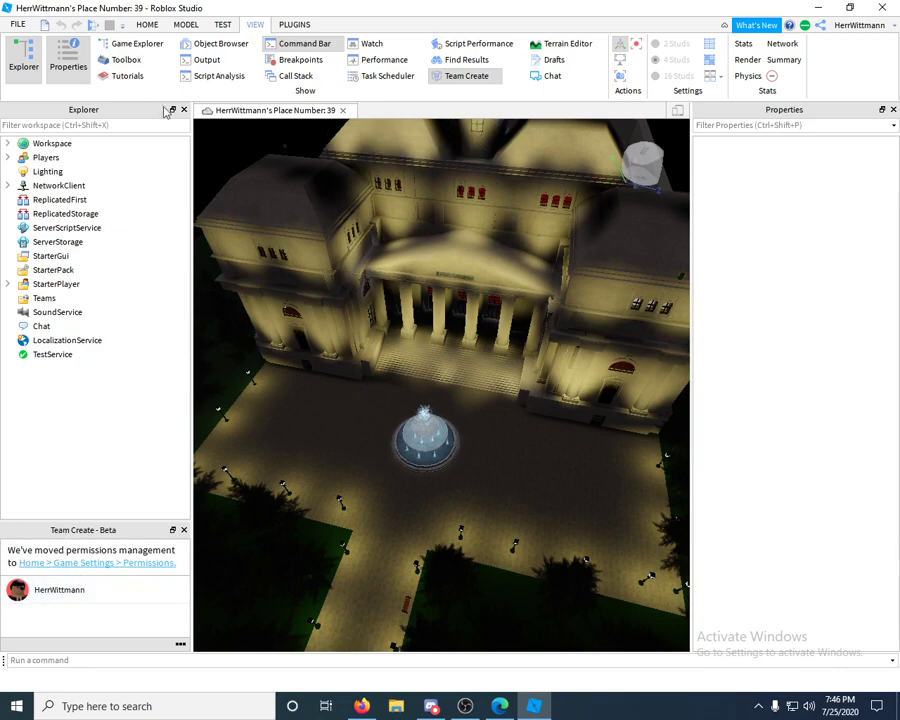
# - Open Game Settings and review Basic Info: name, empty description, genre All, all four devices
pyautogui.click(147, 25)
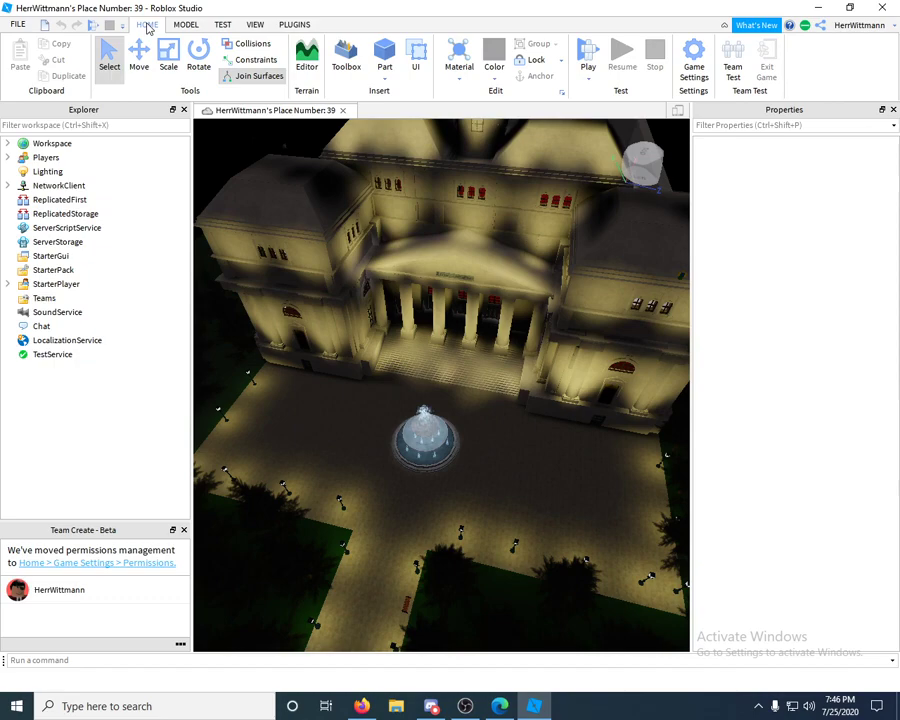
pyautogui.click(694, 62)
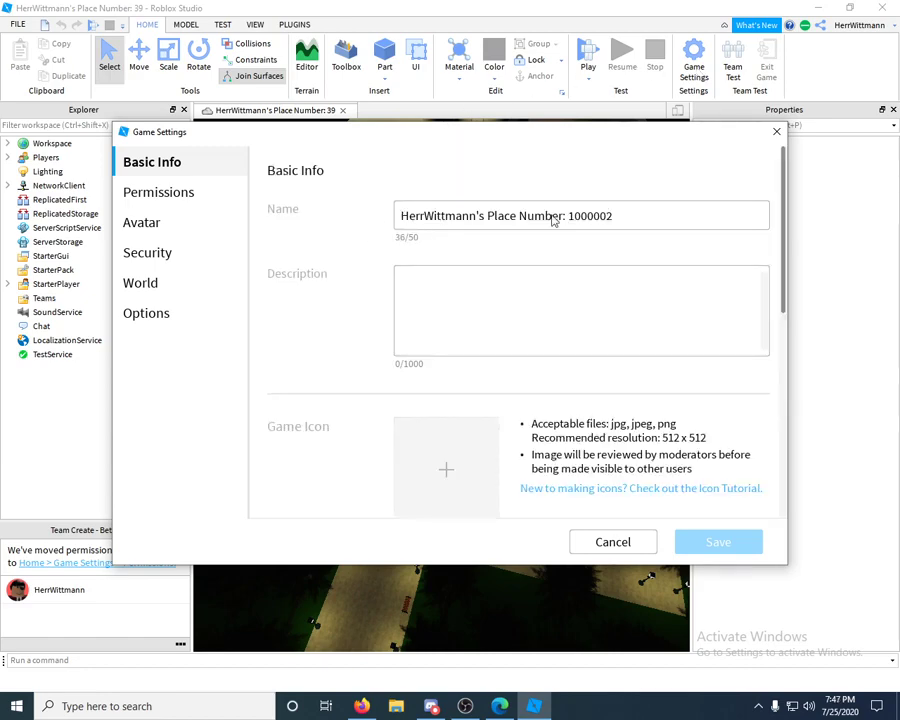
pyautogui.scroll(-1, 490, 330)
pyautogui.scroll(-2, 495, 341)
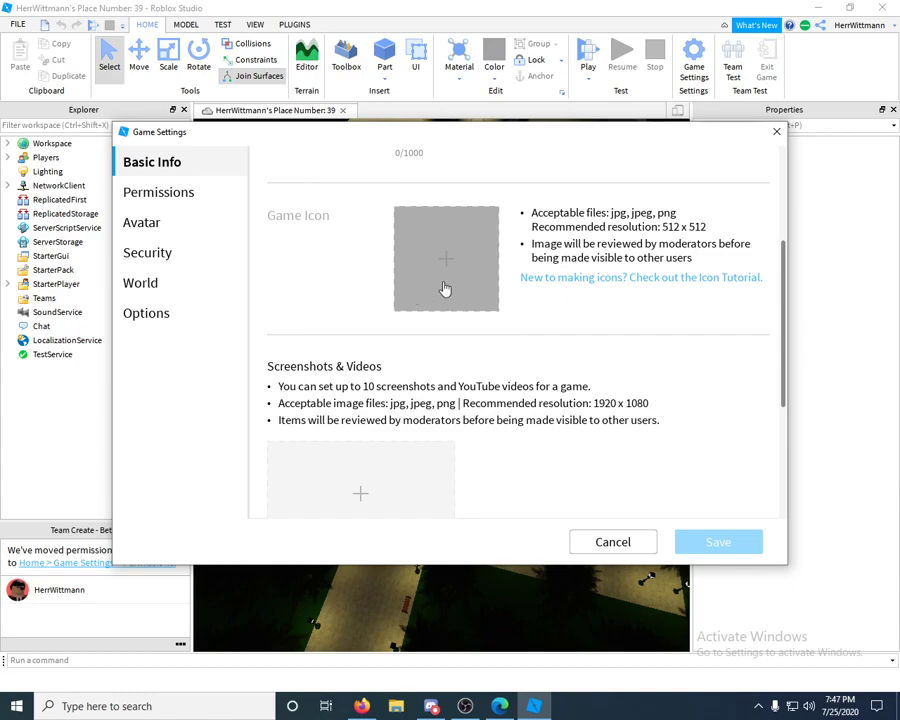
pyautogui.scroll(1, 488, 294)
pyautogui.scroll(-5, 538, 382)
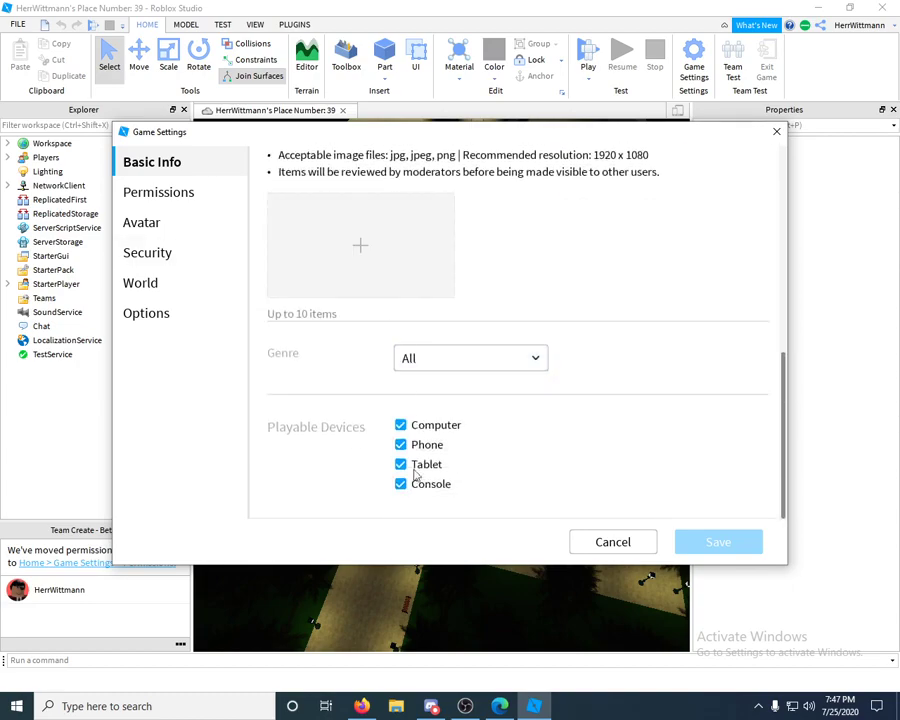
pyautogui.scroll(5, 392, 415)
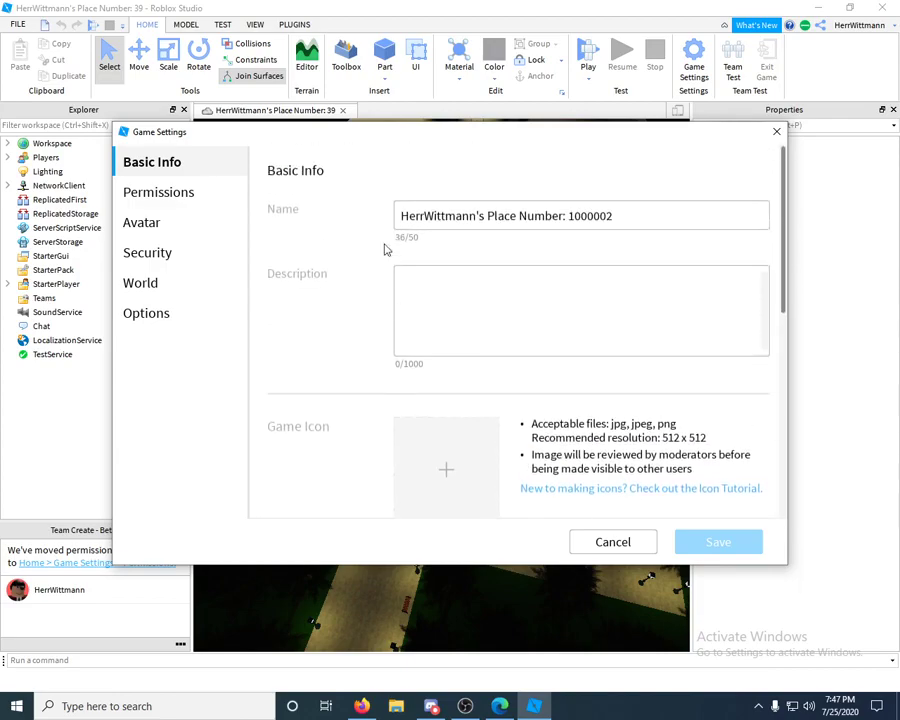
# - Go to the Permissions page of Game Settings and scroll down
pyautogui.click(184, 198)
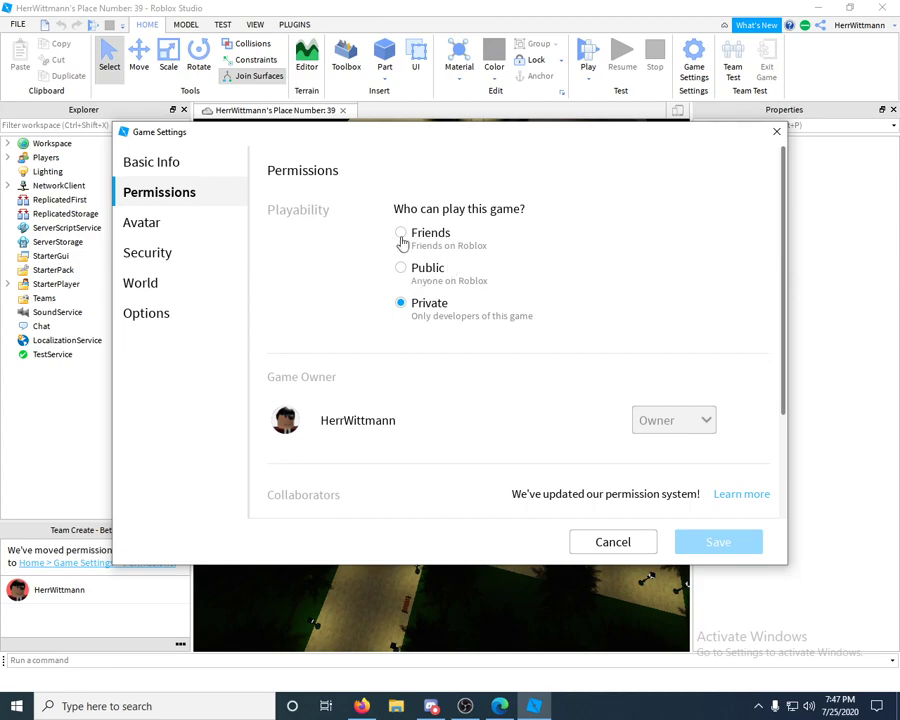
pyautogui.scroll(-2, 486, 272)
pyautogui.scroll(-1, 486, 272)
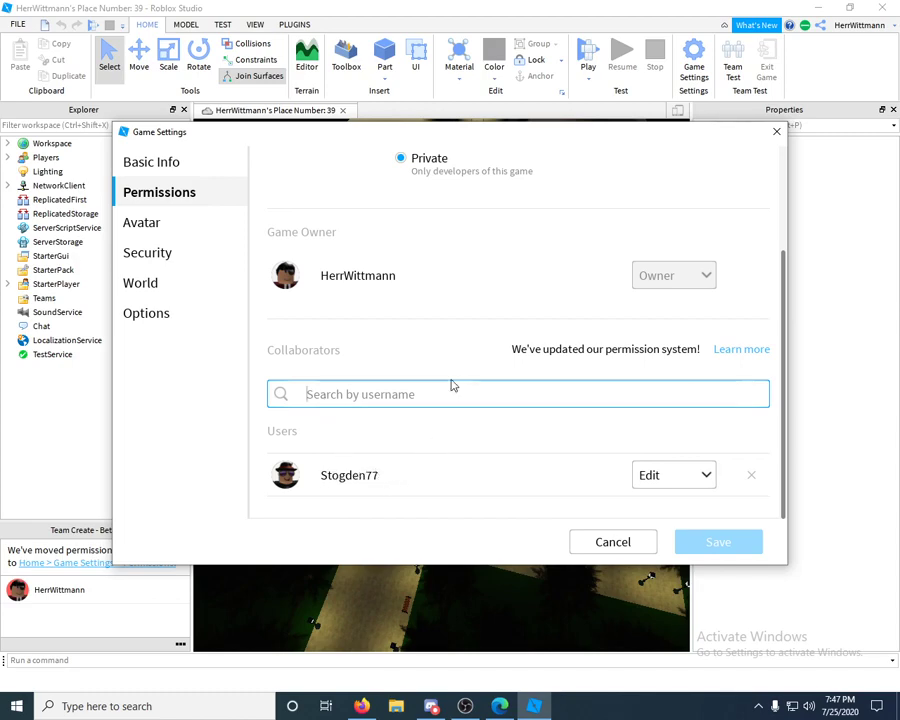
# - Type a collaborator's username into the search box, then clear it so the collaborator list returns
pyautogui.write('s')
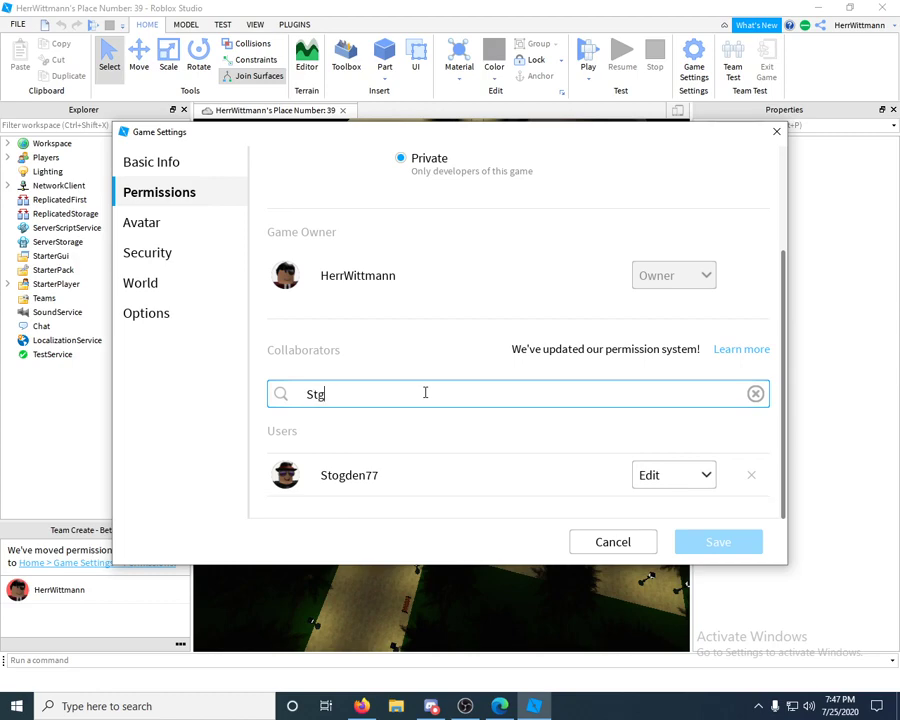
pyautogui.press('BackSpace')
pyautogui.write('ogden')
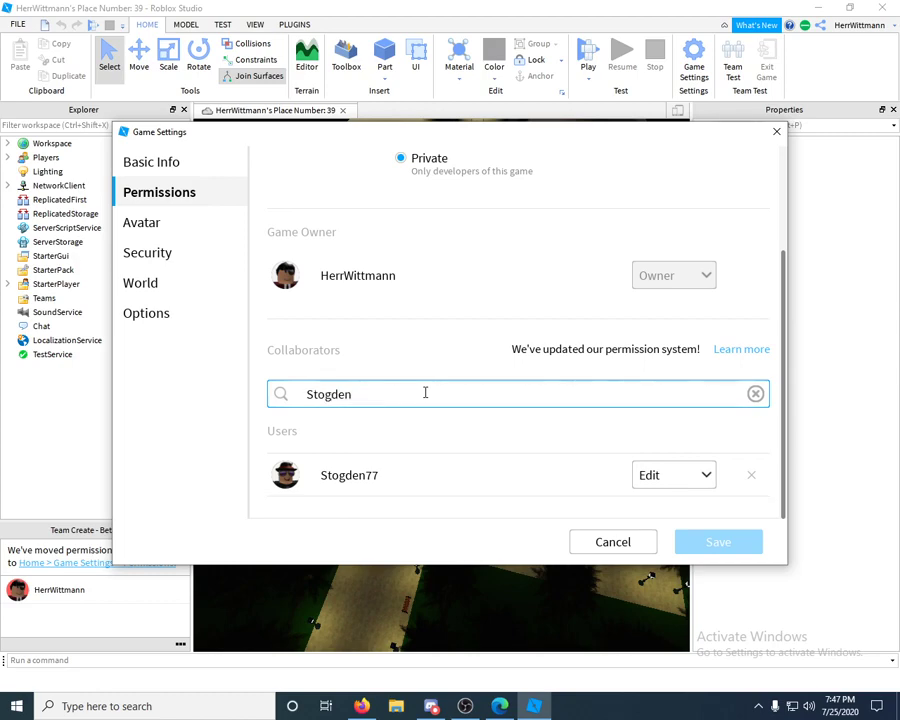
pyautogui.write('5')
pyautogui.press('BackSpace')
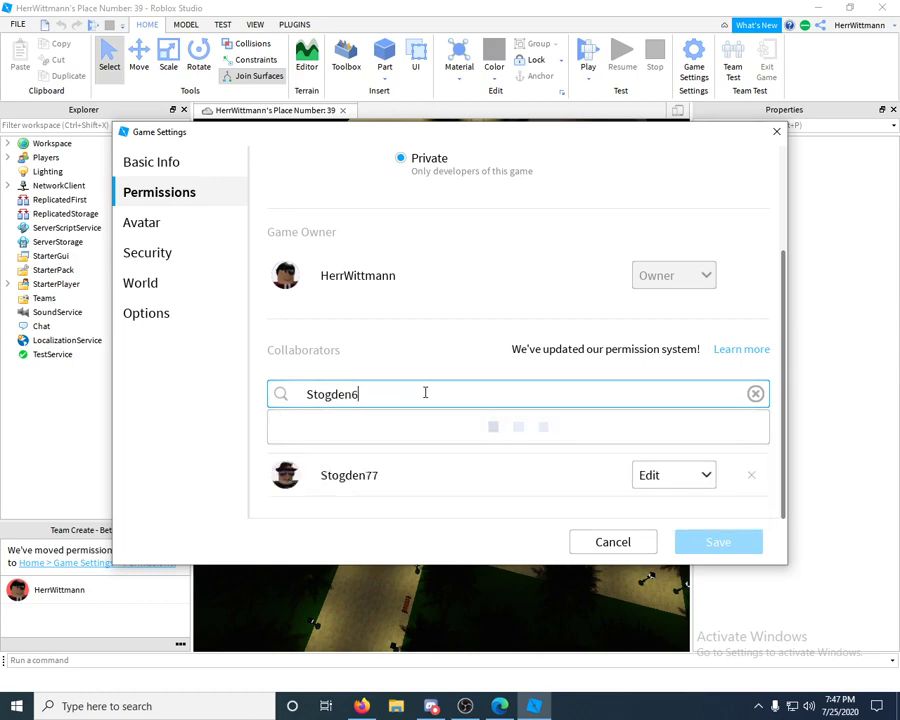
pyautogui.write('77')
pyautogui.press('BackSpace')
pyautogui.press('BackSpace')
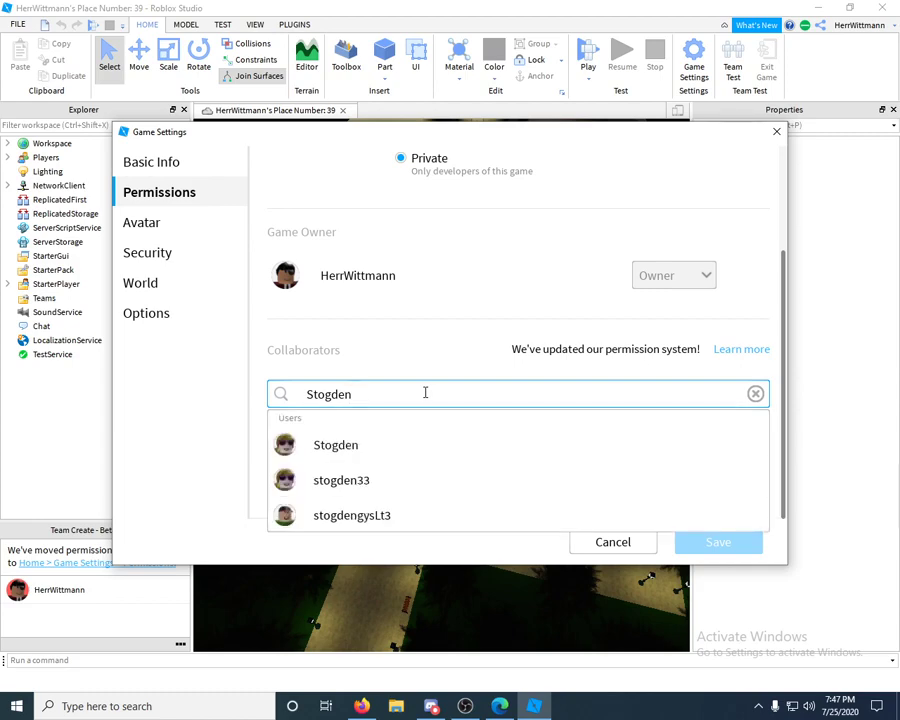
pyautogui.press('BackSpace')
pyautogui.press('BackSpace')
pyautogui.press('BackSpace')
pyautogui.press('BackSpace')
pyautogui.press('BackSpace')
pyautogui.press('BackSpace')
pyautogui.press('BackSpace')
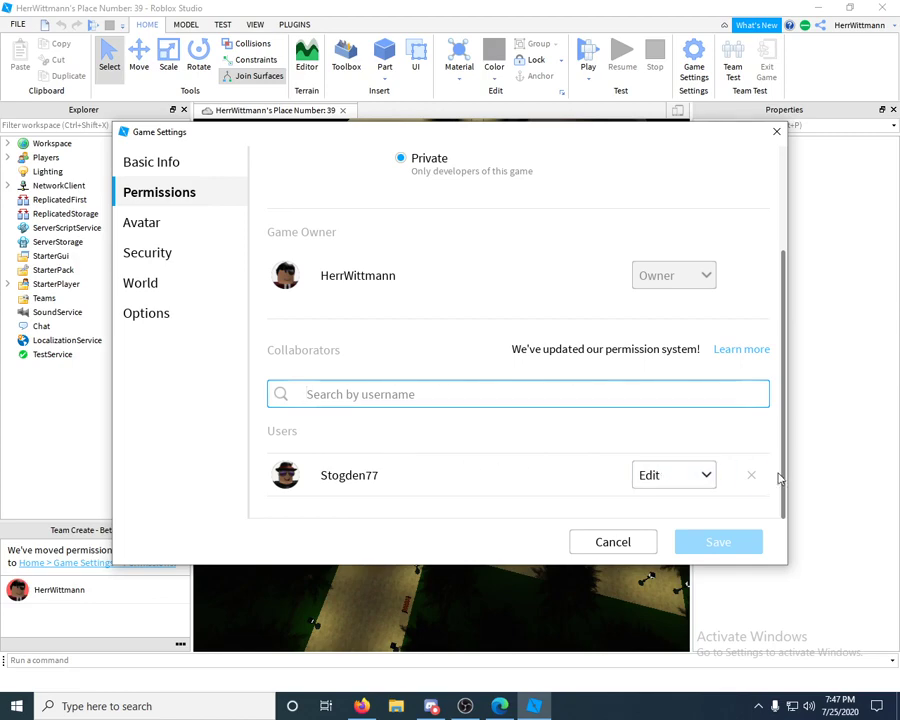
# - Remove the existing collaborator, then search the username again and add the matching user
pyautogui.click(752, 476)
pyautogui.click(511, 458)
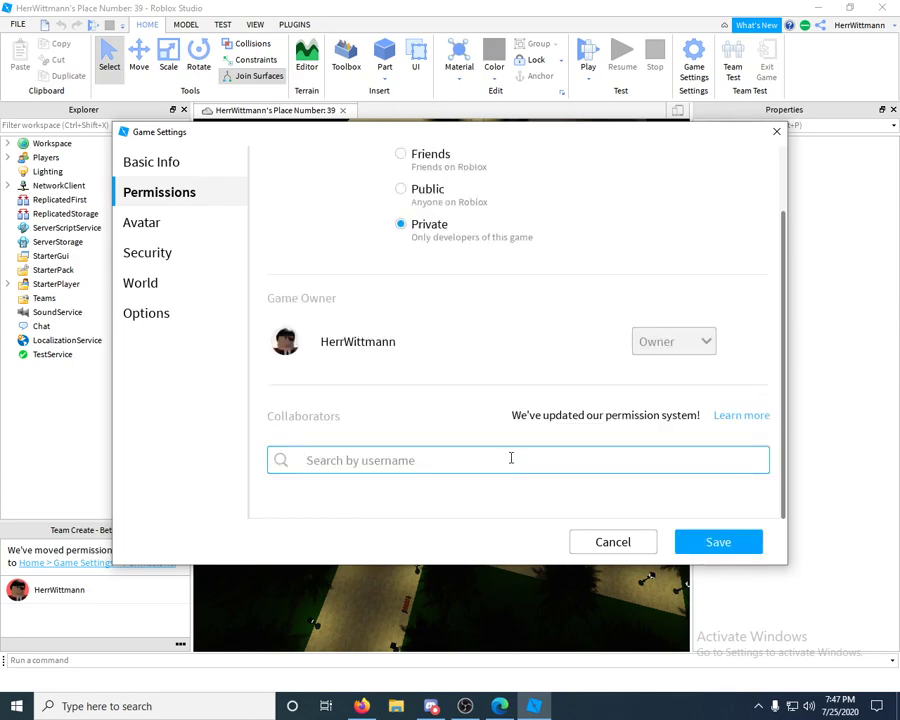
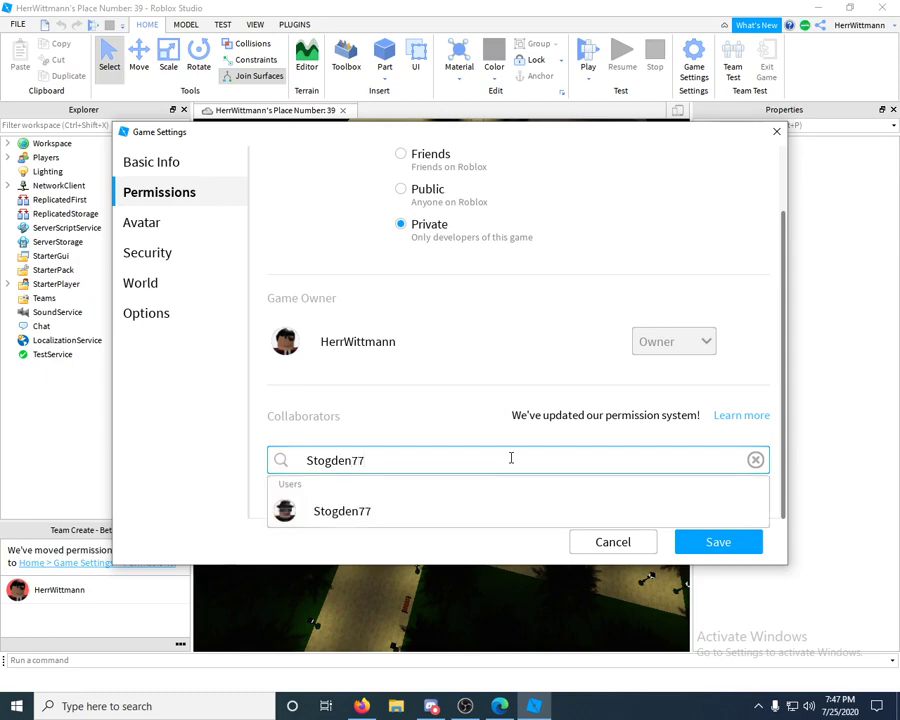
pyautogui.click(360, 510)
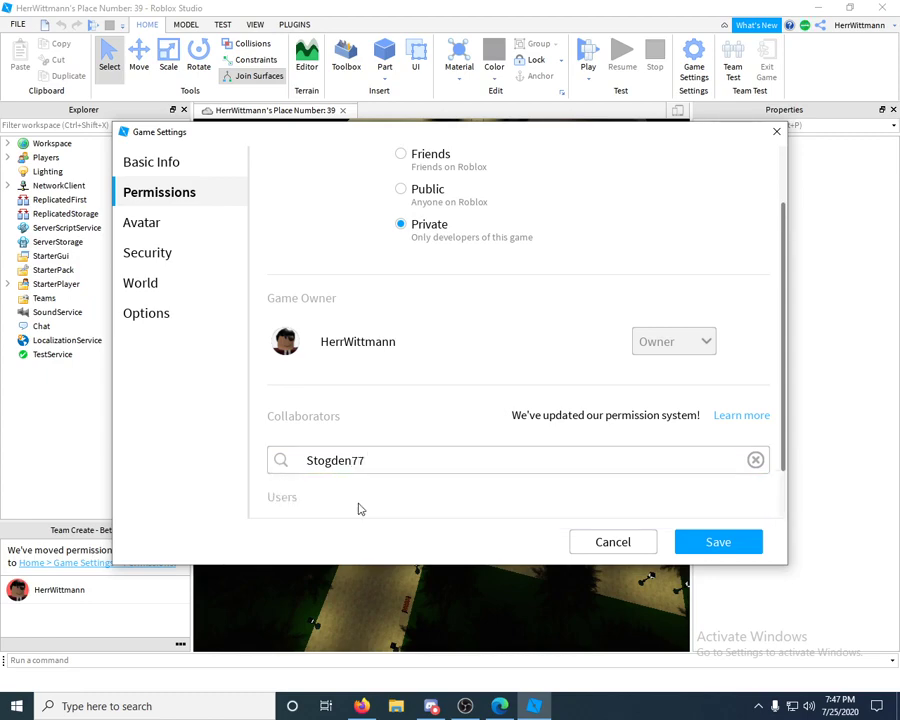
# - Change the new collaborator's permission from Play to Edit and save the settings
pyautogui.scroll(-1, 456, 434)
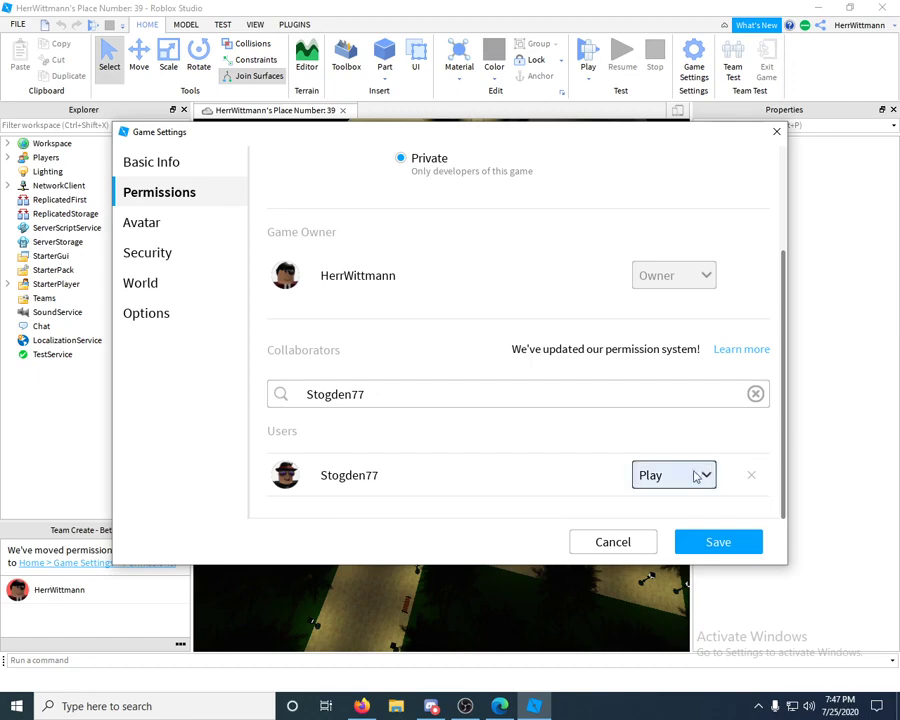
pyautogui.click(697, 477)
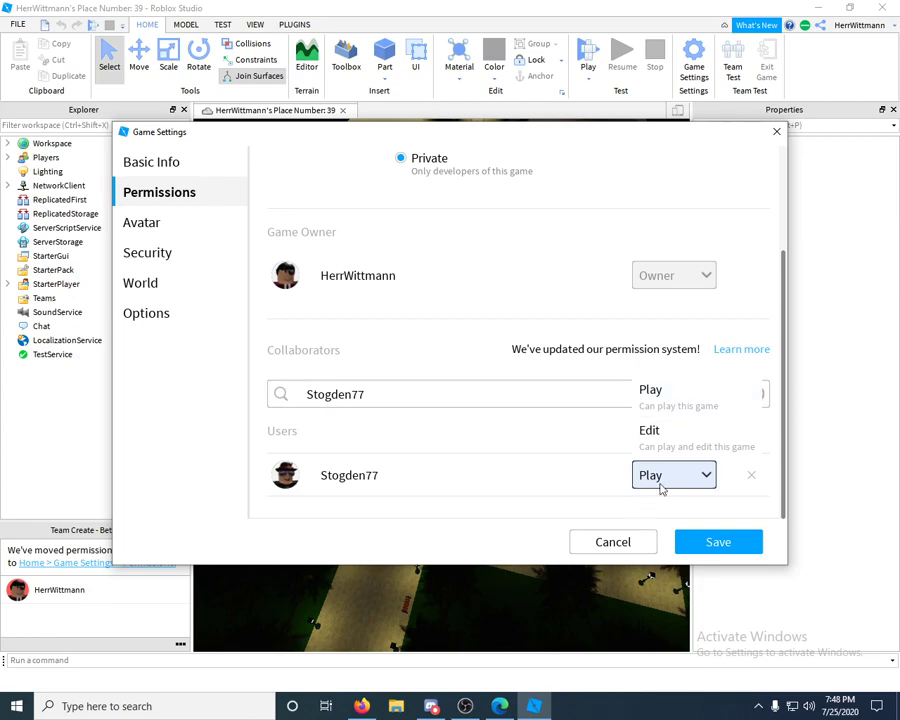
pyautogui.click(671, 391)
pyautogui.click(664, 466)
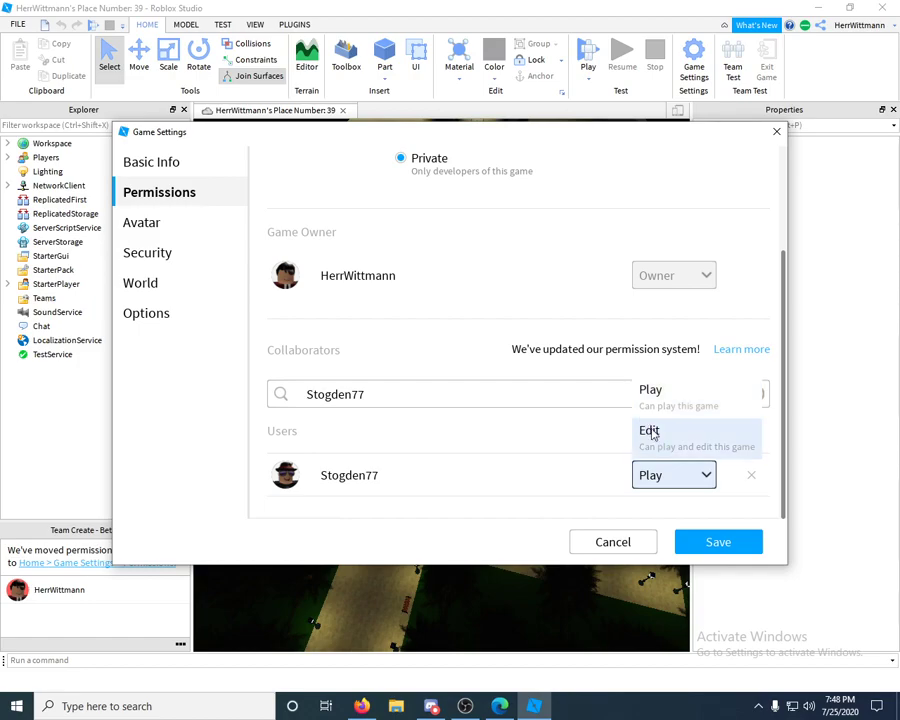
pyautogui.click(651, 432)
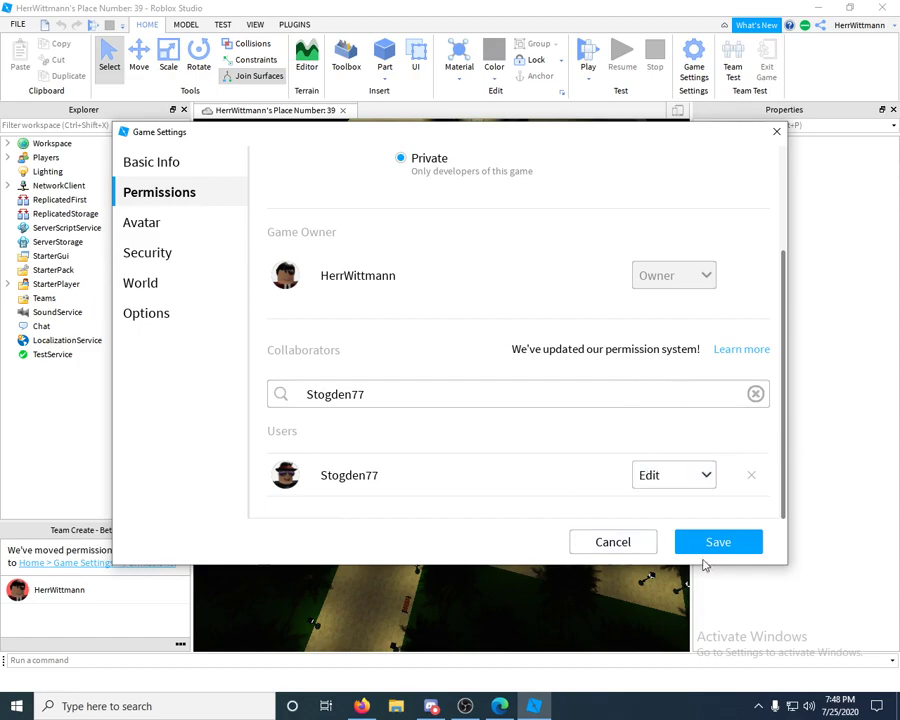
pyautogui.click(714, 543)
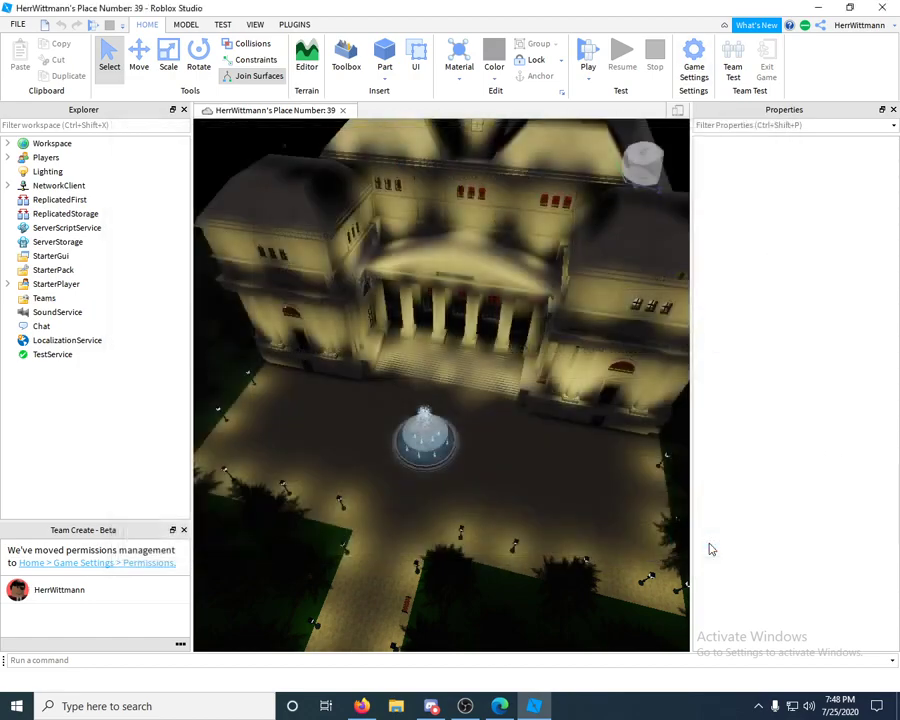
# - In Firefox, go to the Create page and scroll the My Creations games list
pyautogui.click(358, 706)
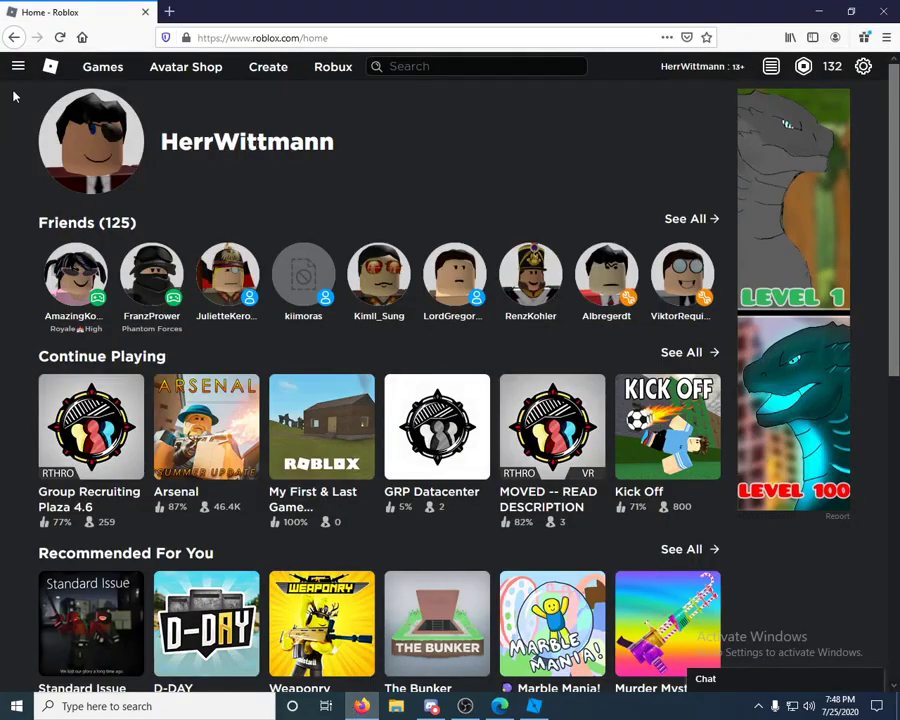
pyautogui.click(267, 67)
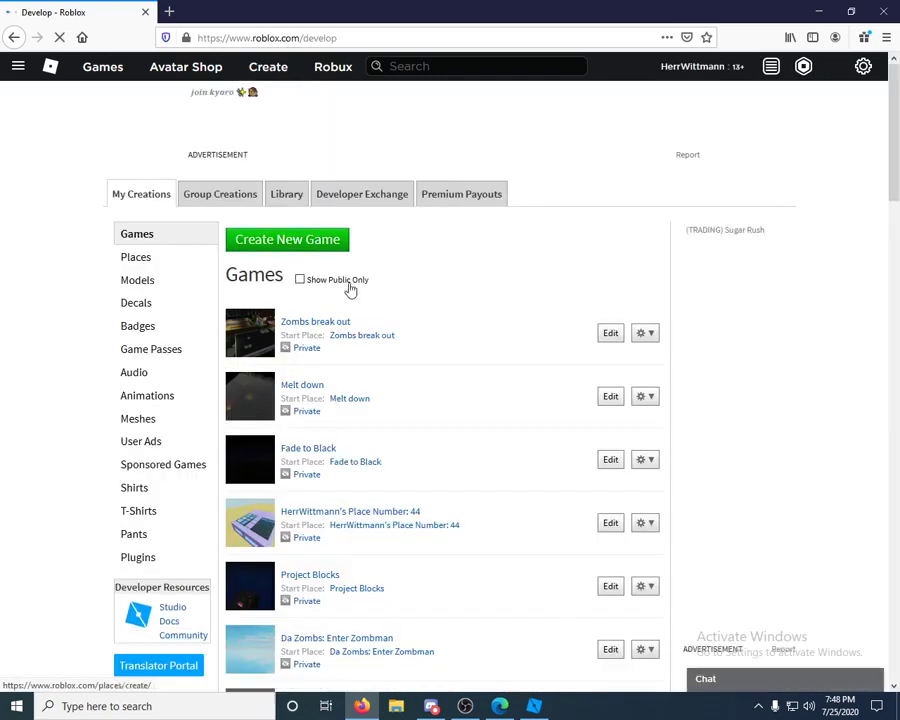
pyautogui.scroll(-4, 366, 312)
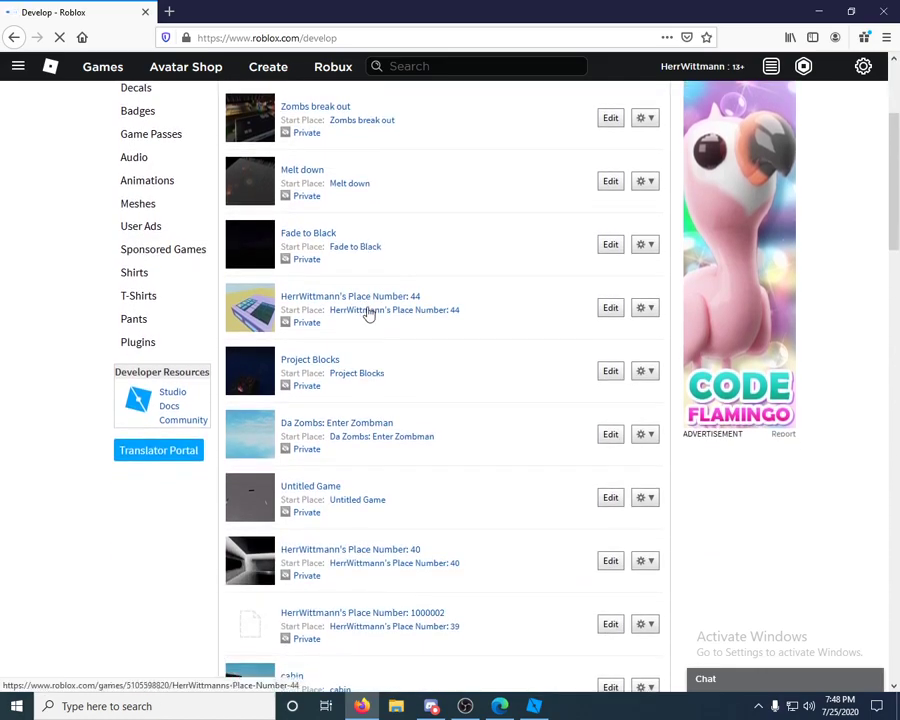
pyautogui.scroll(-3, 456, 310)
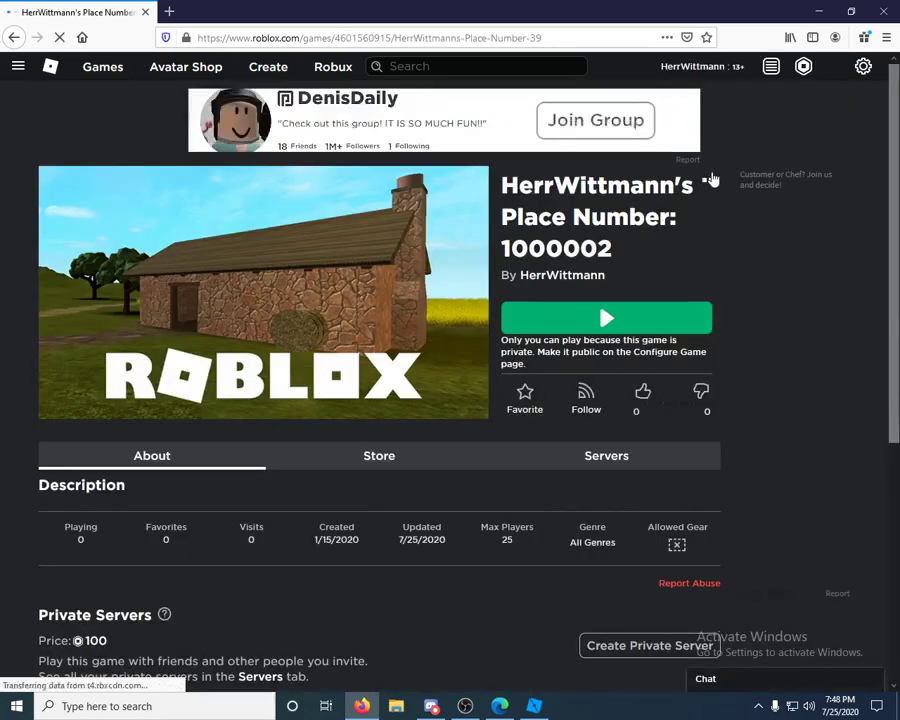
# - Copy the game page's URL from the address bar, then open the '...' menu beside the title
pyautogui.click(709, 180)
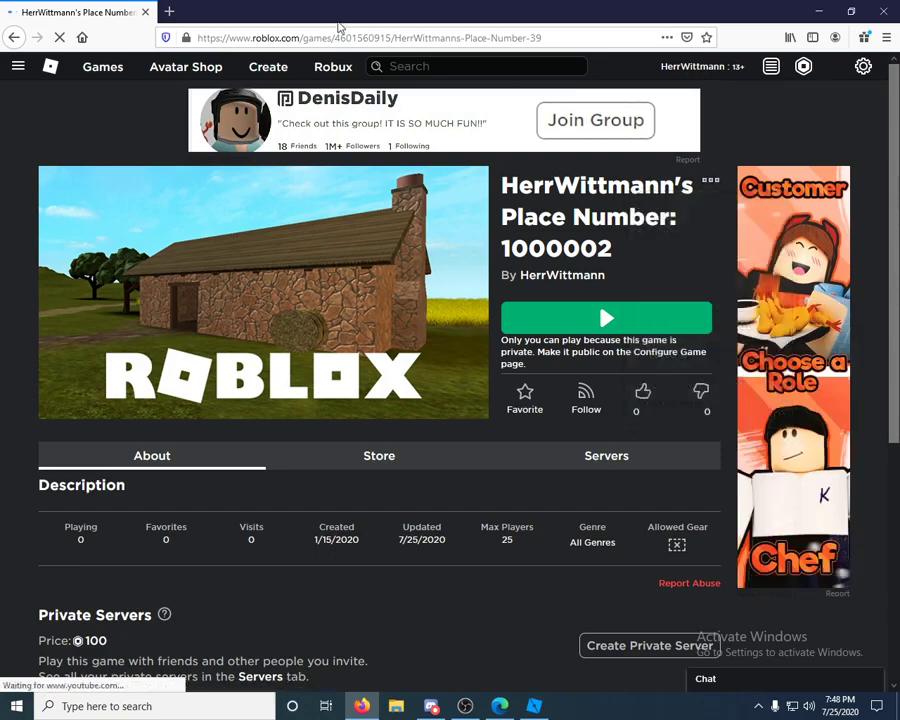
pyautogui.click(340, 38)
pyautogui.rightClick(345, 40)
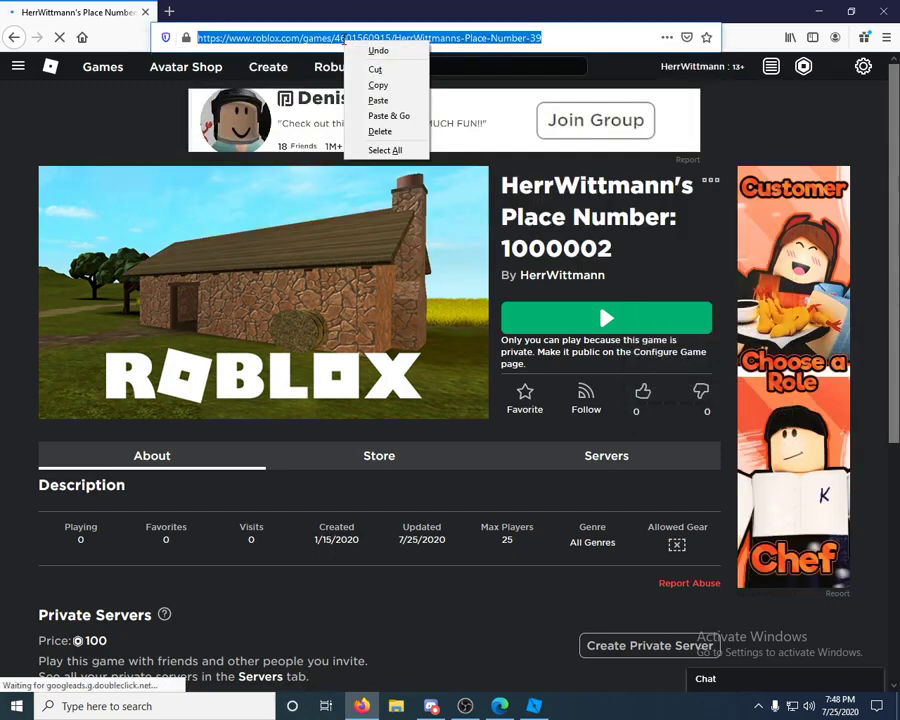
pyautogui.click(378, 86)
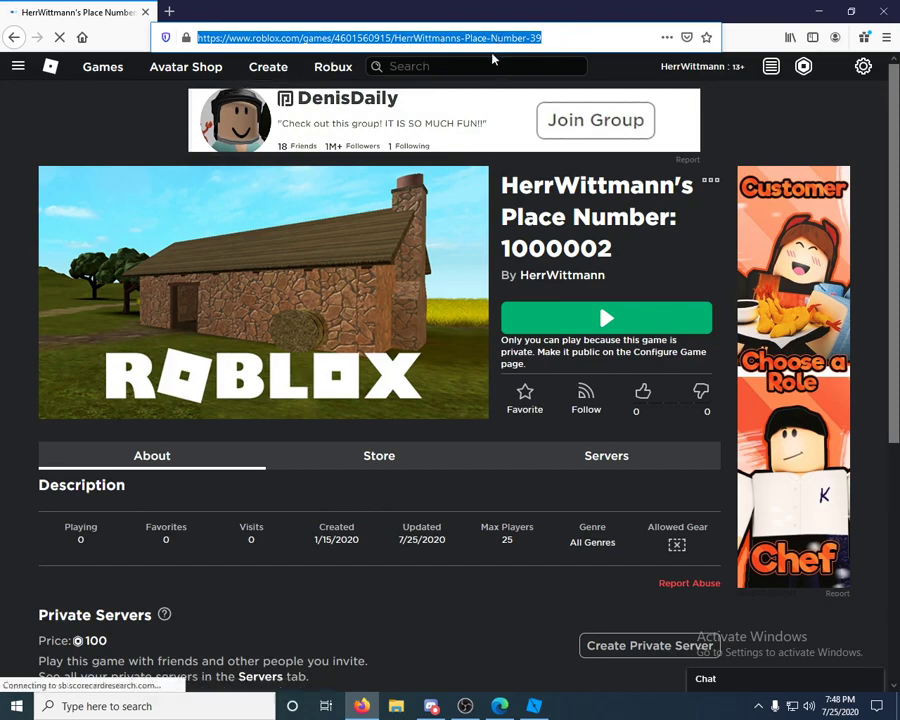
pyautogui.click(711, 182)
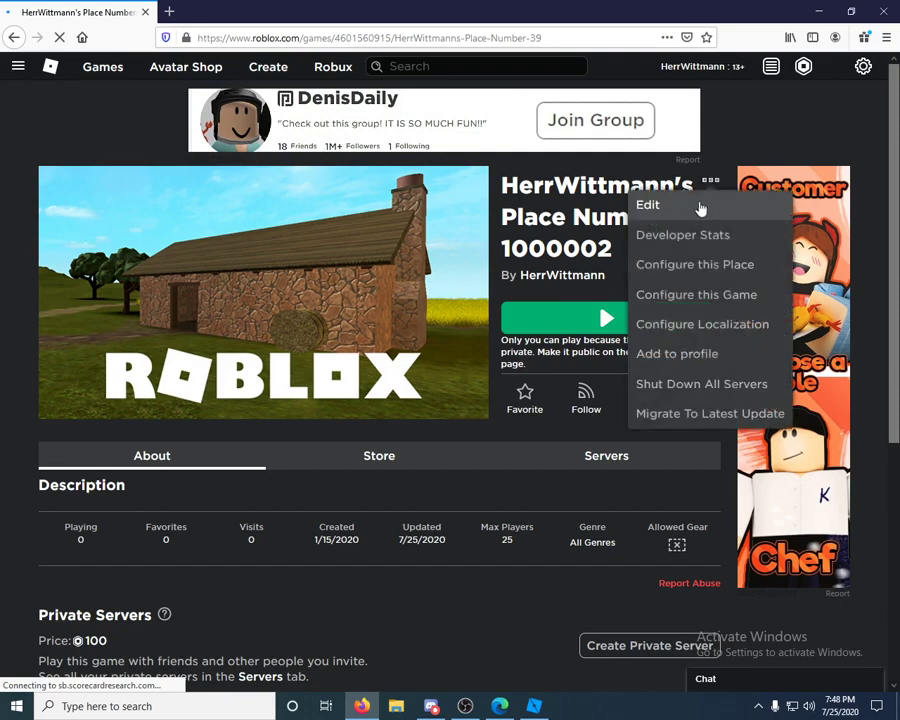